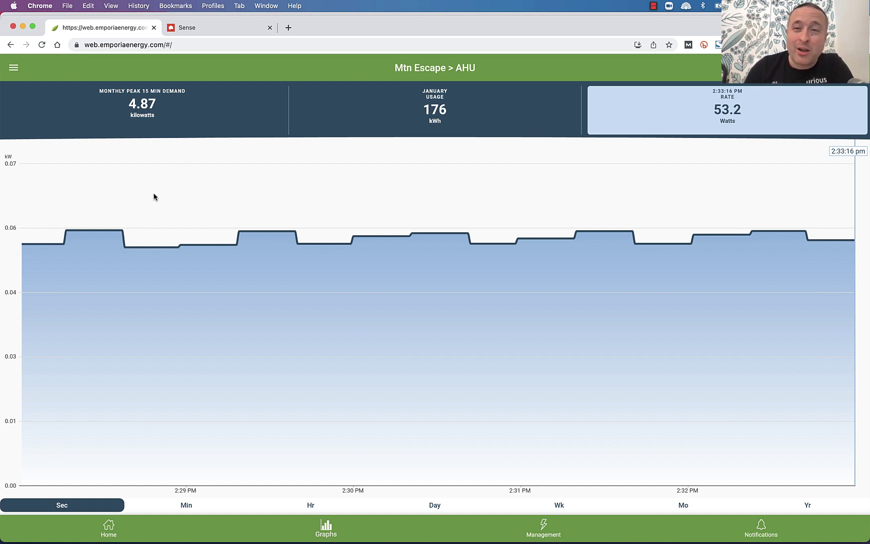
Step: Collapse Mtn Escape in the Graphed Circuit list and return to the Home kW overview
{"action": "left_click", "coordinate": [14, 67]}
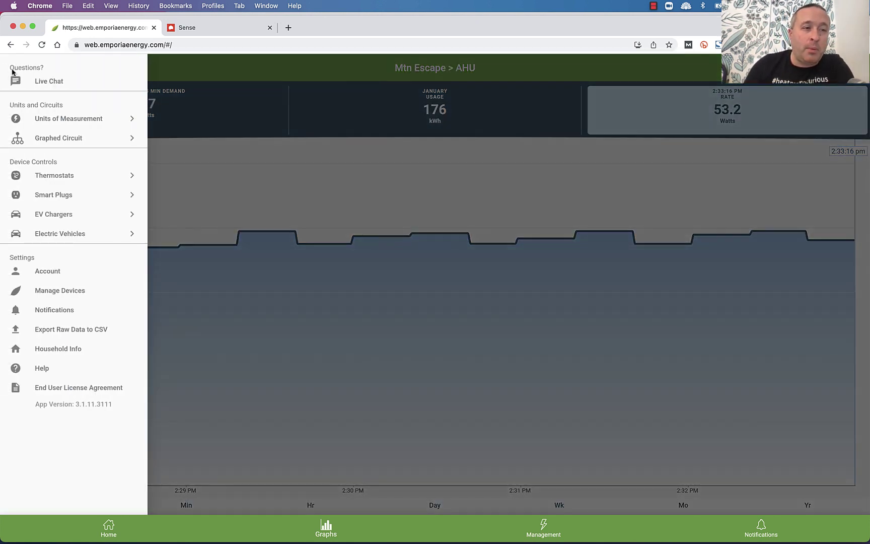
{"action": "left_click", "coordinate": [63, 139]}
{"action": "left_click", "coordinate": [83, 125]}
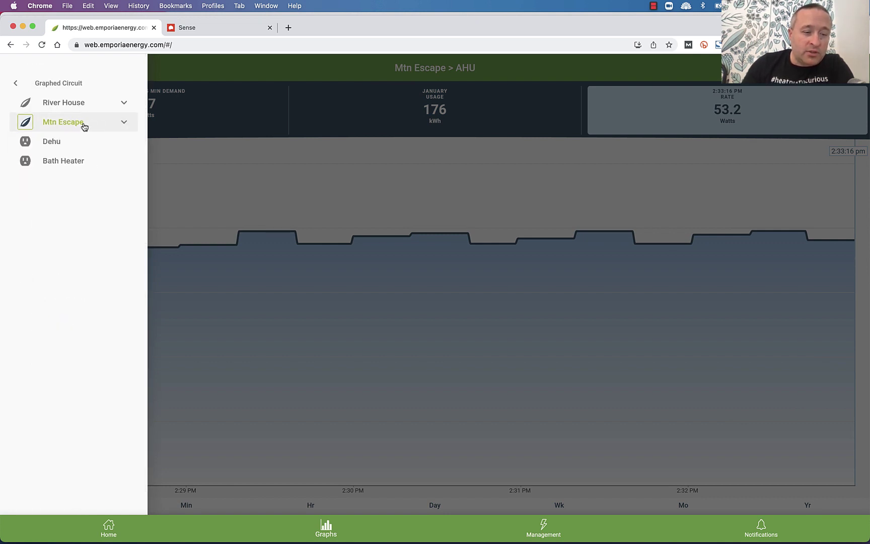
{"action": "left_click", "coordinate": [109, 530]}
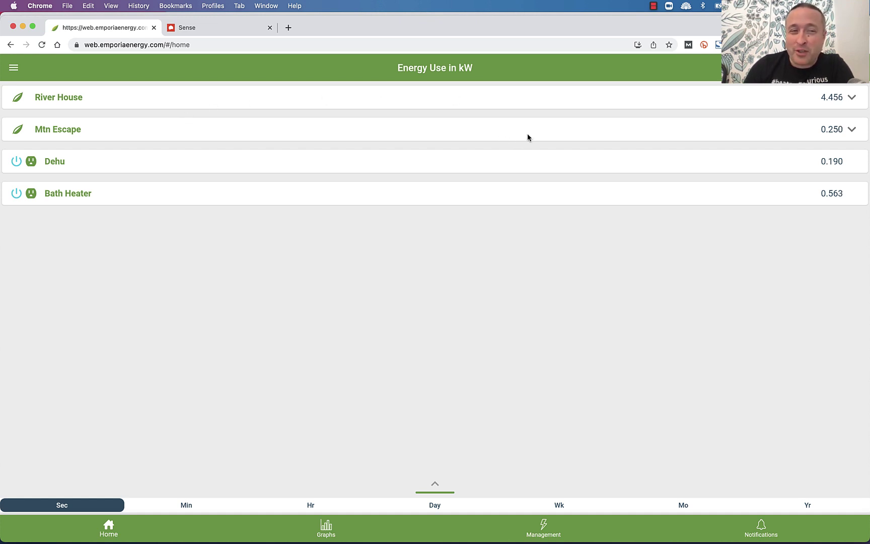
Step: Expand Mtn Escape, graph its Heat pump circuit, then bring up the Graphed Circuit list
{"action": "left_click", "coordinate": [427, 131]}
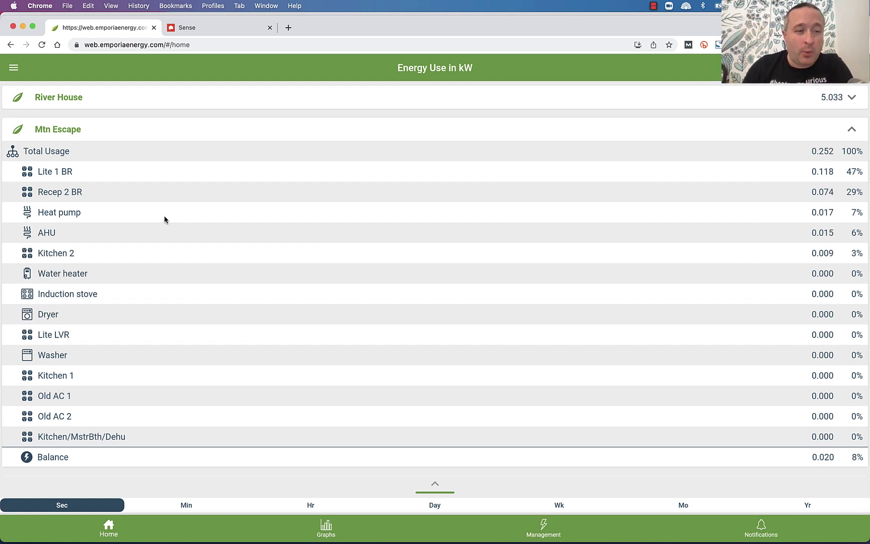
{"action": "left_click", "coordinate": [165, 219]}
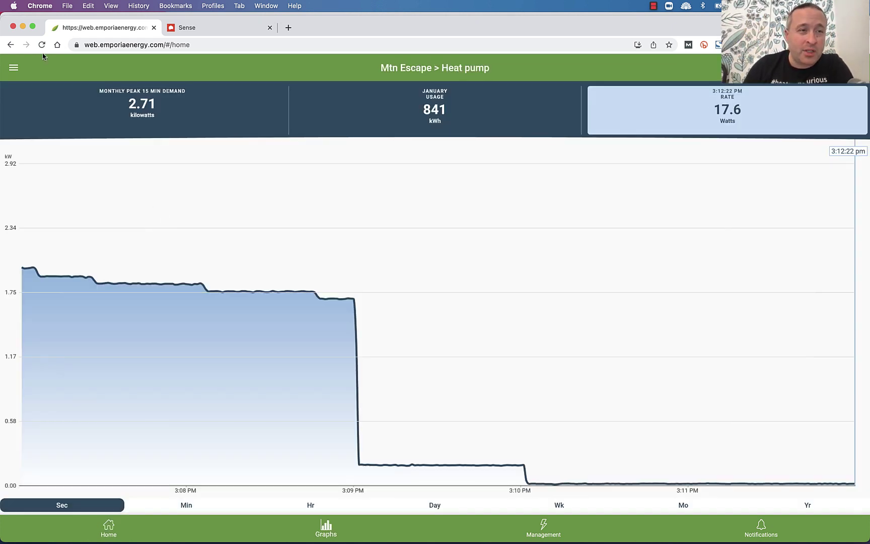
{"action": "left_click", "coordinate": [12, 68]}
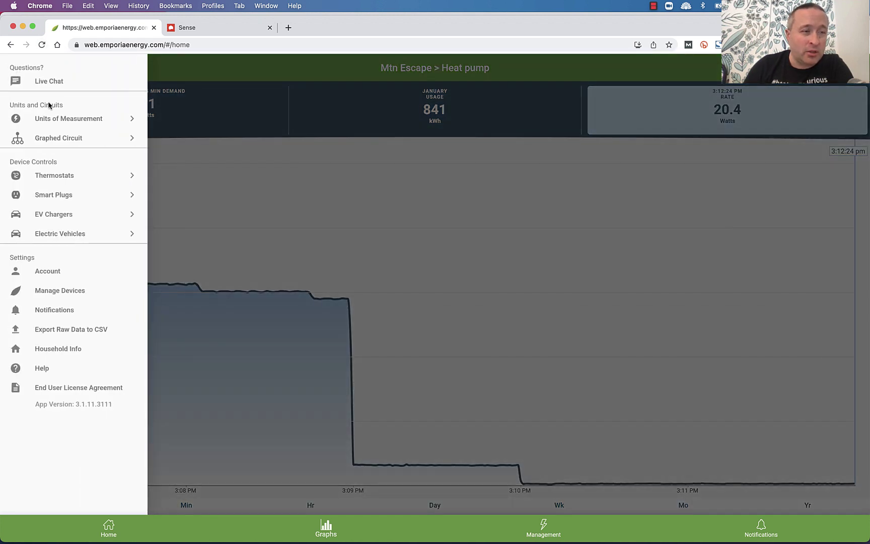
{"action": "left_click", "coordinate": [98, 141]}
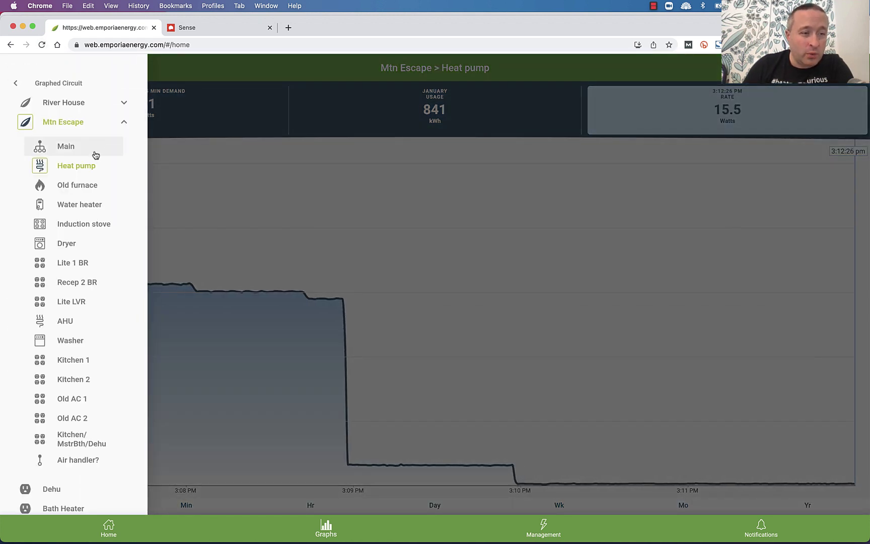
Step: Graph the AHU circuit and pan its seconds chart back to the 2:55 PM ramp-up
{"action": "left_click", "coordinate": [86, 323]}
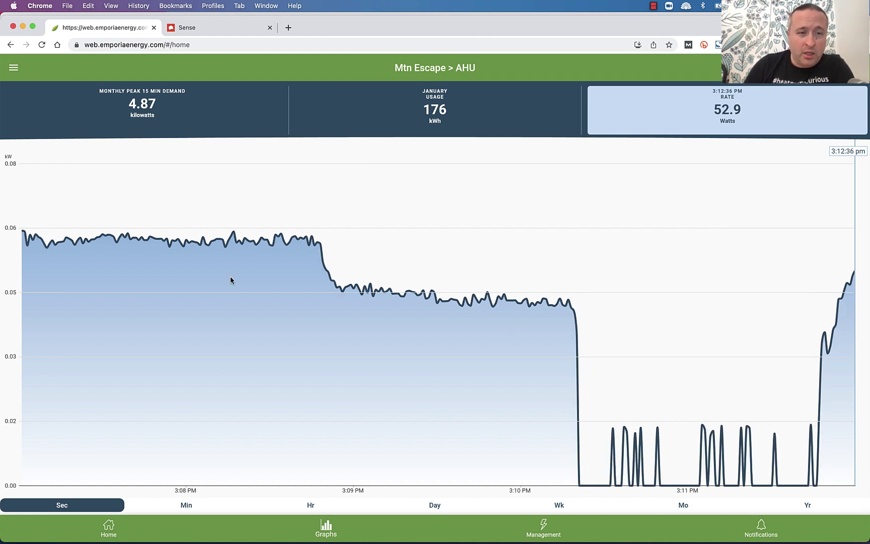
{"action": "left_click_drag", "start_coordinate": [122, 292], "coordinate": [506, 313]}
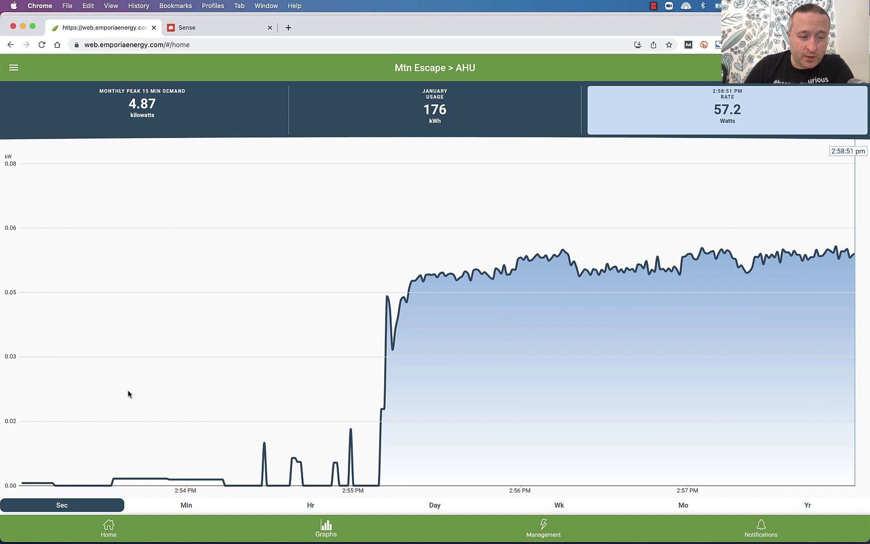
Step: Show the AHU's hourly kWh bars and pan back to start on Sat 1/22
{"action": "left_click", "coordinate": [311, 506]}
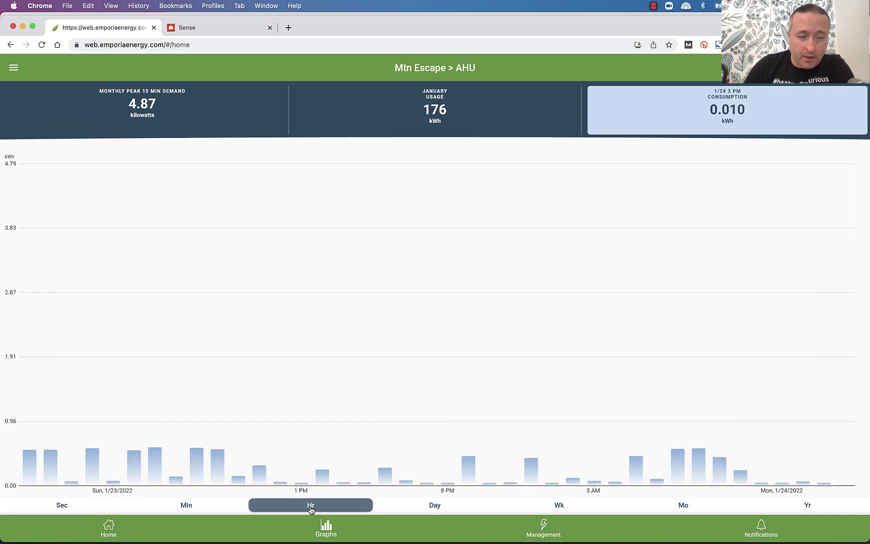
{"action": "left_click_drag", "start_coordinate": [154, 326], "coordinate": [218, 338]}
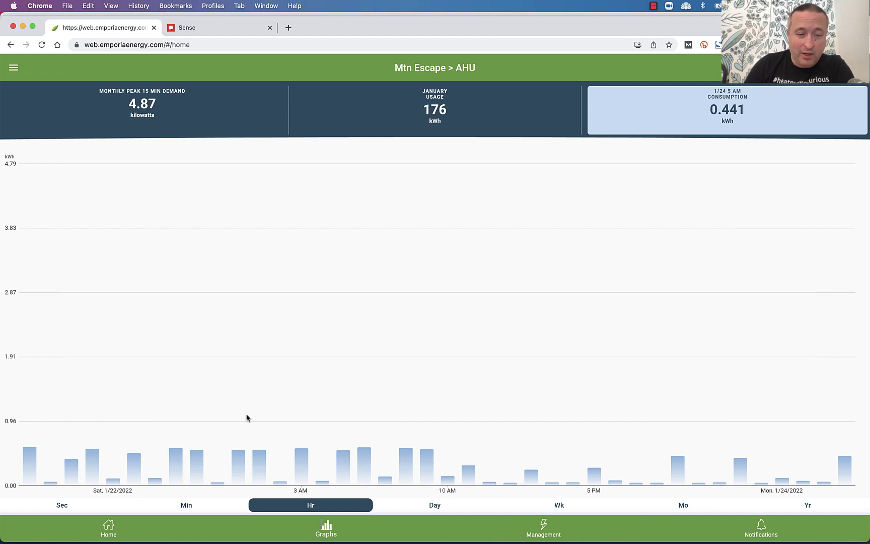
Step: Pan the AHU hourly chart back to Fri 1/21–Sun 1/23, showing the 6 AM peaks
{"action": "left_click_drag", "start_coordinate": [195, 425], "coordinate": [320, 419]}
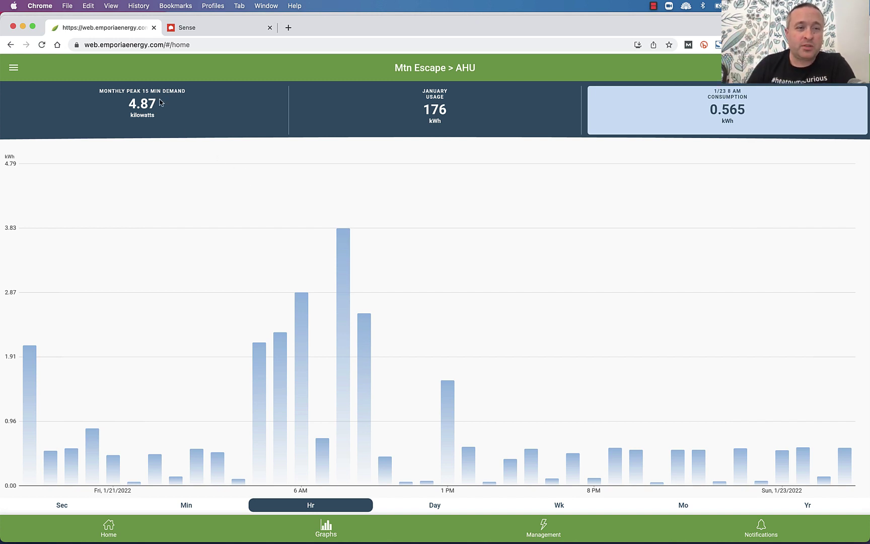
Step: Switch the graph to the Heat pump circuit and pan its hourly bars to Fri 1/21–Sun 1/23
{"action": "left_click", "coordinate": [13, 71]}
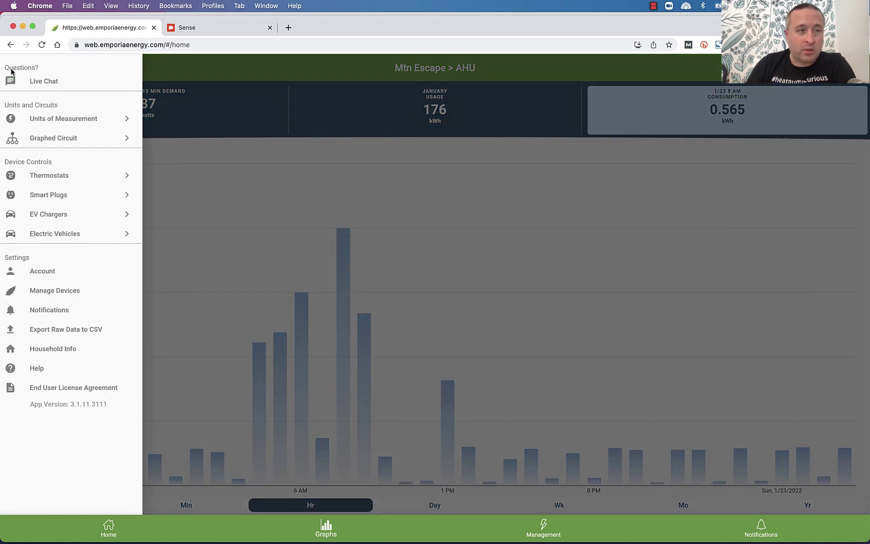
{"action": "left_click", "coordinate": [95, 141]}
{"action": "left_click", "coordinate": [91, 166]}
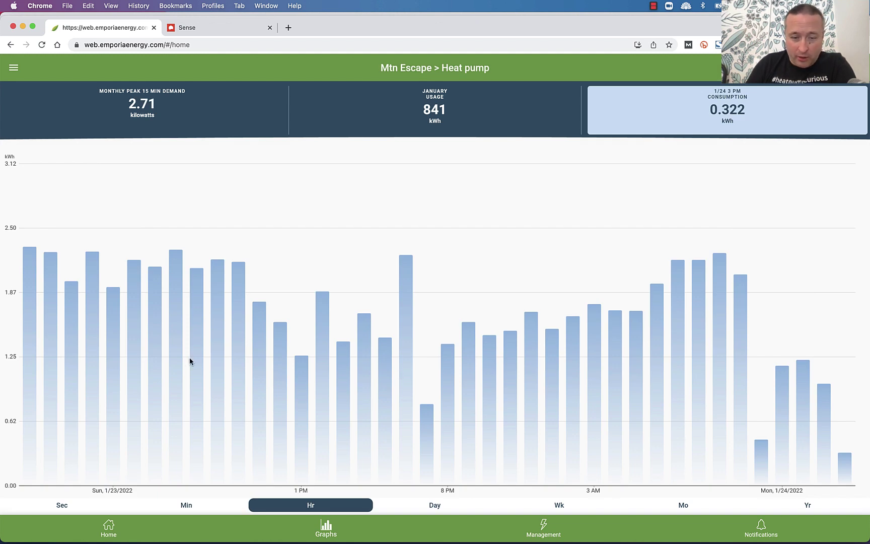
{"action": "left_click_drag", "start_coordinate": [122, 377], "coordinate": [148, 385]}
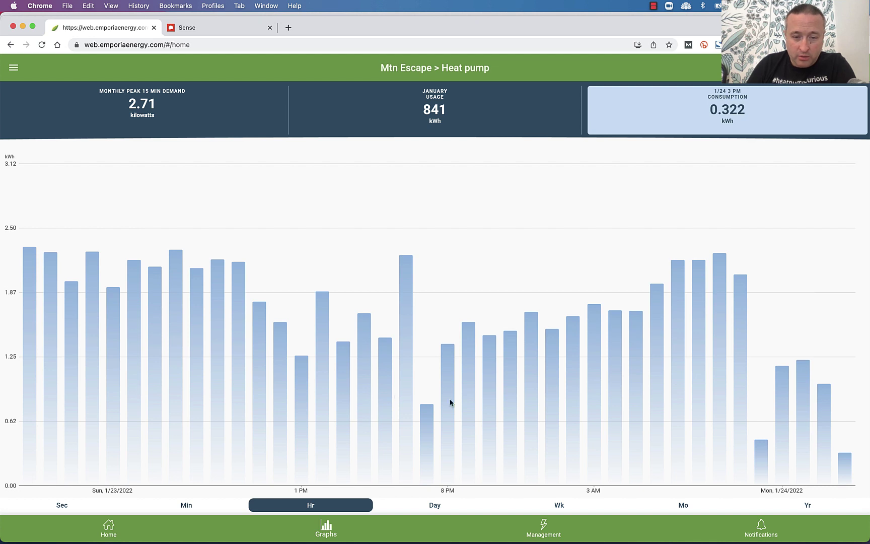
{"action": "left_click_drag", "start_coordinate": [115, 443], "coordinate": [226, 430]}
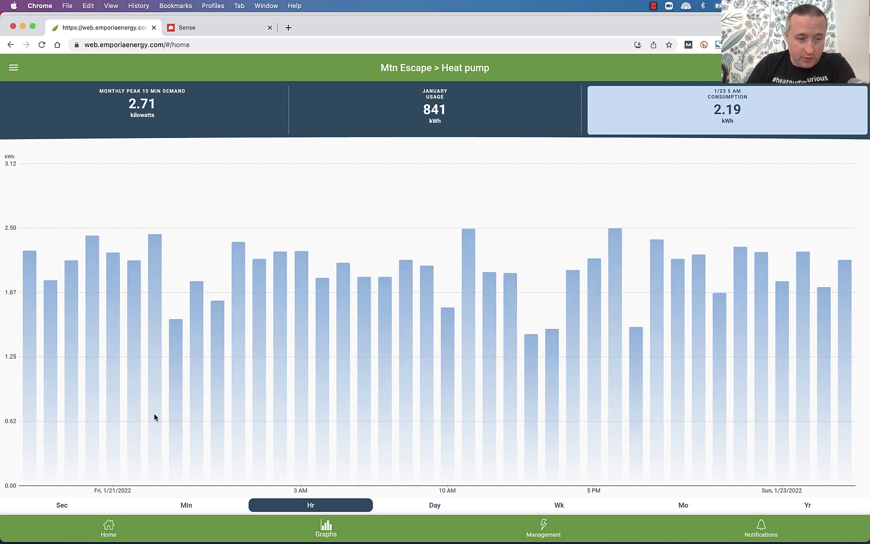
Step: Pan the heat pump hourly chart back through early January to Tue 12/28–Wed 12/29/2021
{"action": "left_click_drag", "start_coordinate": [149, 410], "coordinate": [171, 411]}
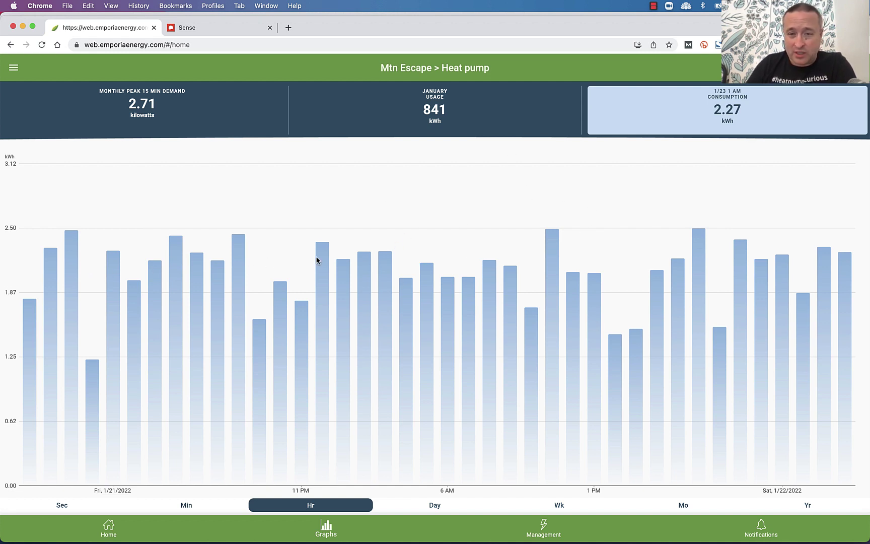
{"action": "left_click_drag", "start_coordinate": [165, 285], "coordinate": [777, 266]}
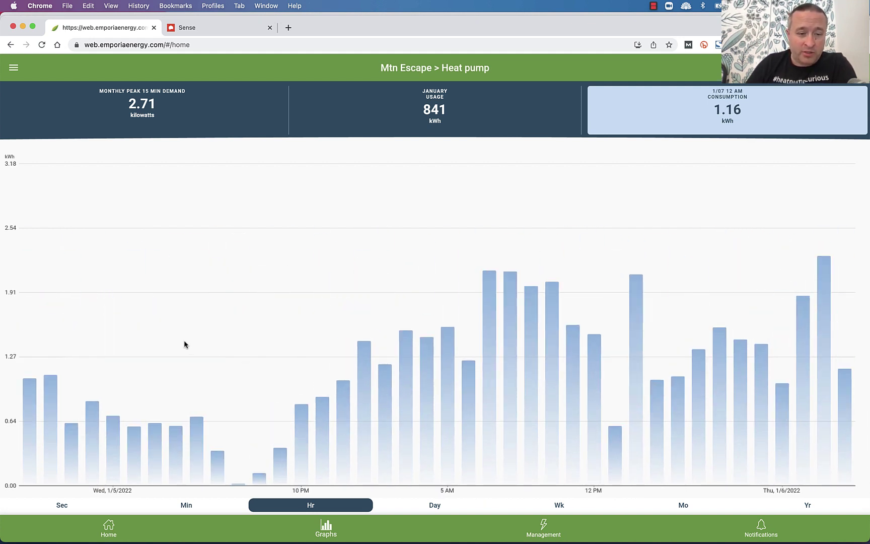
{"action": "left_click_drag", "start_coordinate": [185, 344], "coordinate": [311, 330]}
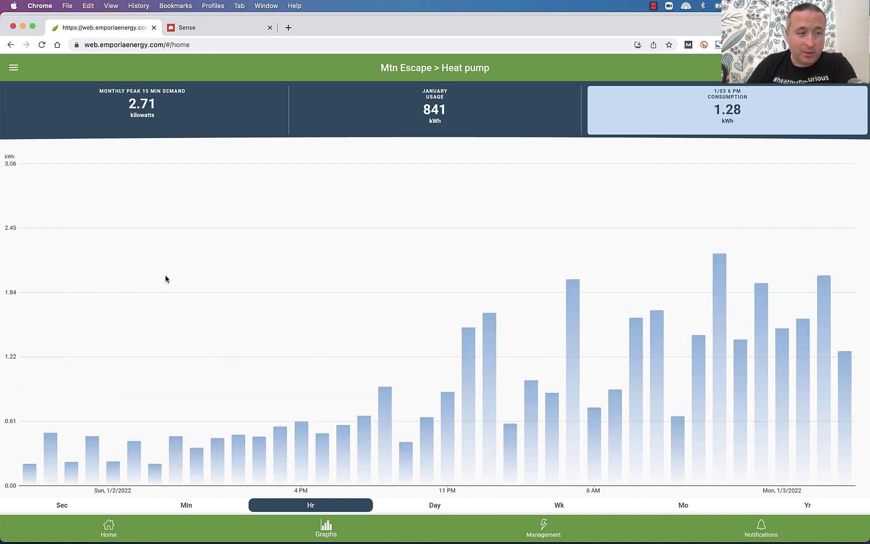
{"action": "scroll", "coordinate": [190, 278], "scroll_direction": "left", "scroll_amount": 10}
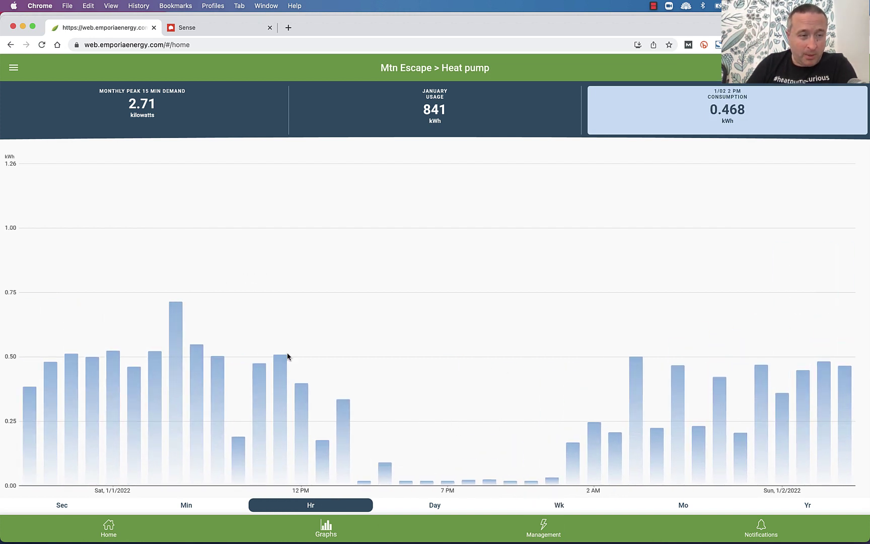
{"action": "scroll", "coordinate": [109, 254], "scroll_direction": "left", "scroll_amount": 10}
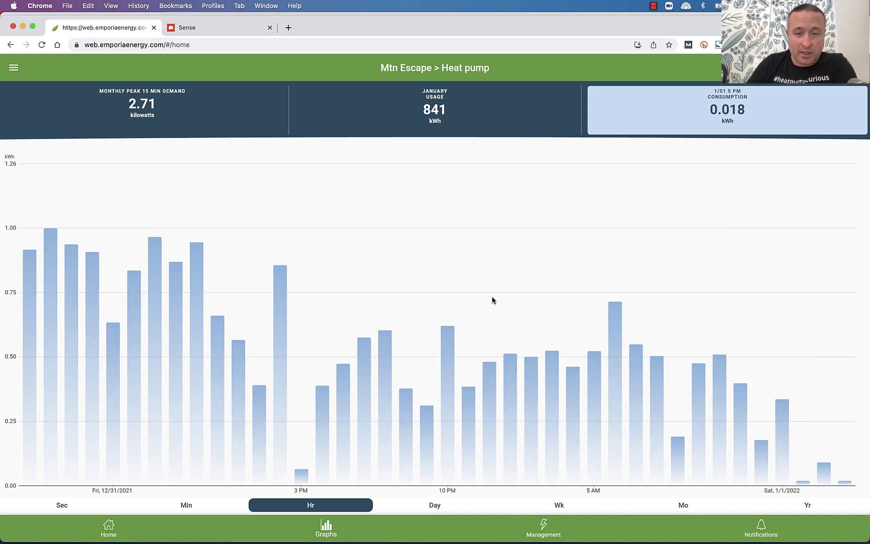
{"action": "scroll", "coordinate": [491, 299], "scroll_direction": "right", "scroll_amount": 10}
{"action": "scroll", "coordinate": [397, 296], "scroll_direction": "left", "scroll_amount": 3}
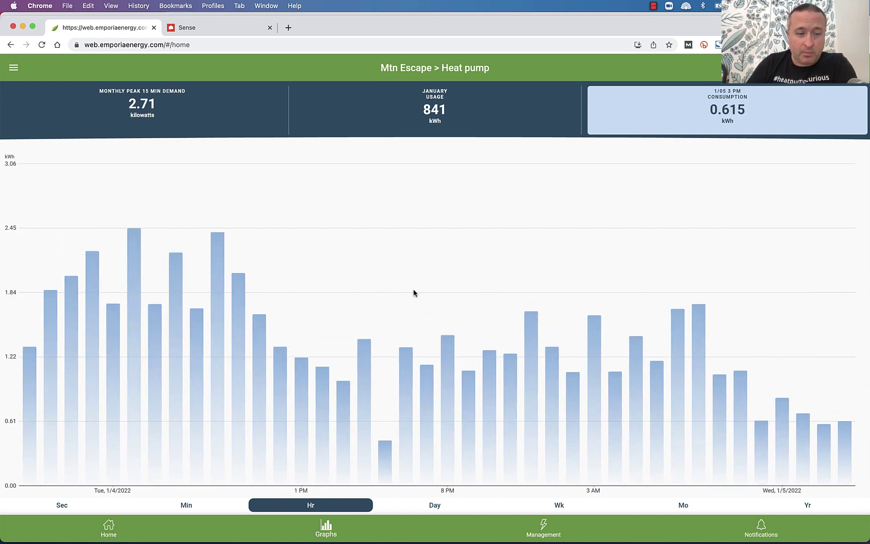
{"action": "scroll", "coordinate": [512, 295], "scroll_direction": "left", "scroll_amount": 10}
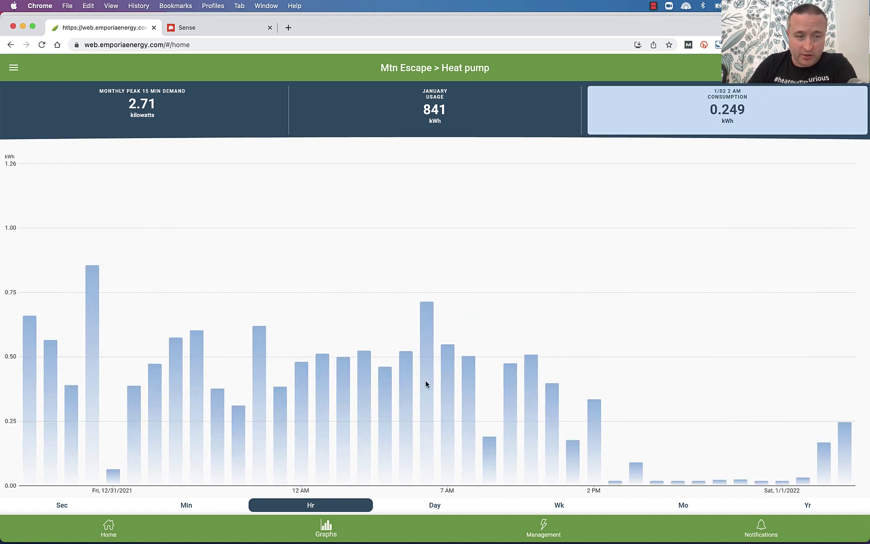
{"action": "scroll", "coordinate": [110, 232], "scroll_direction": "left", "scroll_amount": 15}
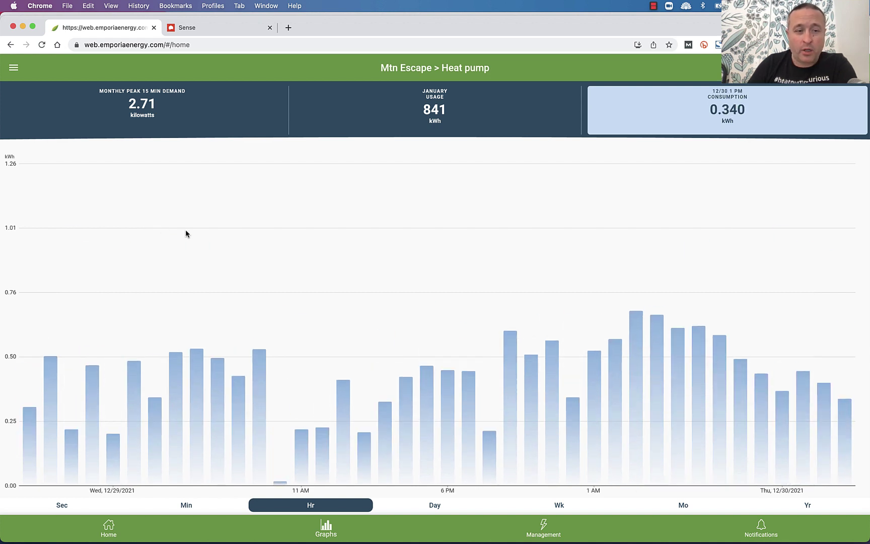
{"action": "scroll", "coordinate": [272, 227], "scroll_direction": "left", "scroll_amount": 10}
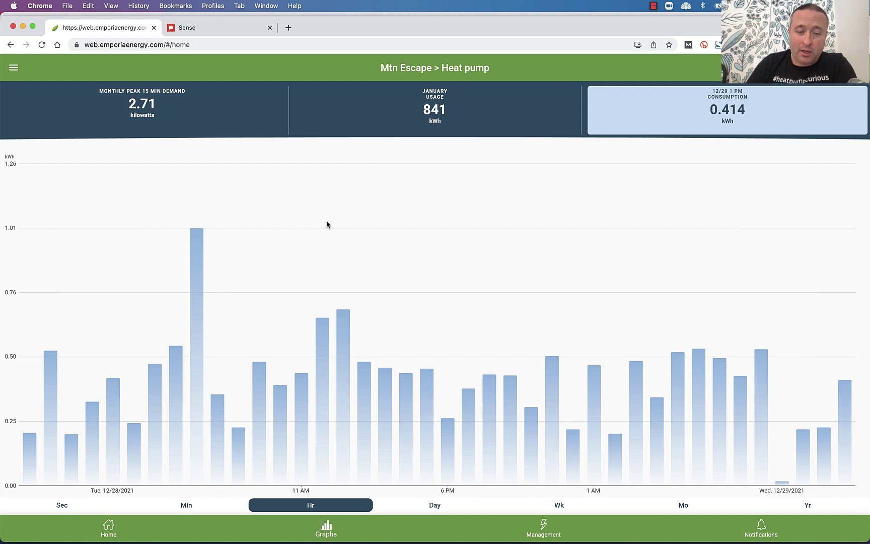
Step: Switch the heat pump chart to per-minute kW for 1/24/2022 around 2:46–3:16 PM
{"action": "left_click", "coordinate": [185, 505]}
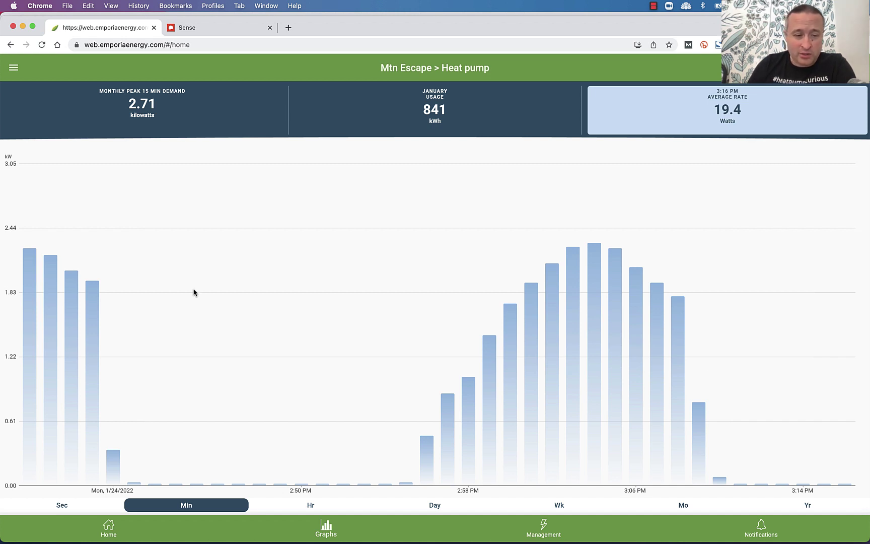
Step: Switch to per-second power and pan back through the ramp-up to the flat 2:51–2:54 PM period
{"action": "left_click", "coordinate": [58, 505]}
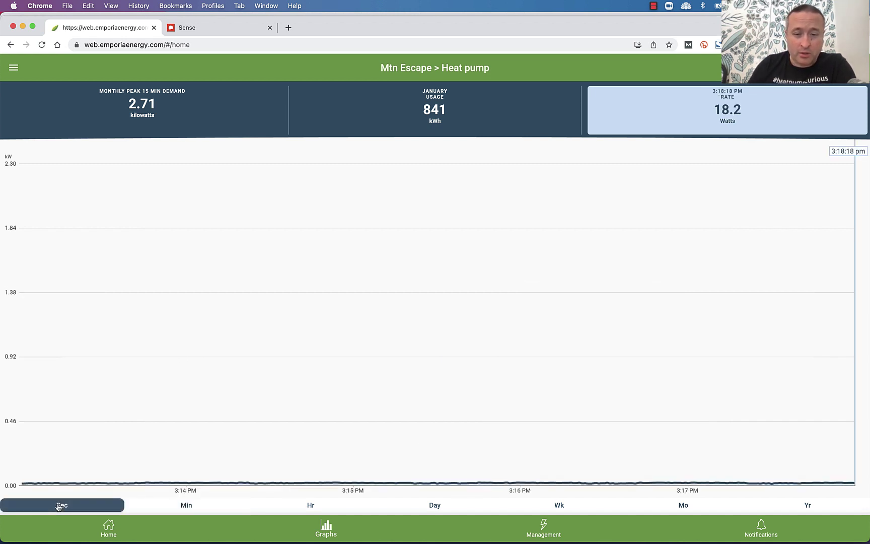
{"action": "scroll", "coordinate": [367, 313], "scroll_direction": "left", "scroll_amount": 10}
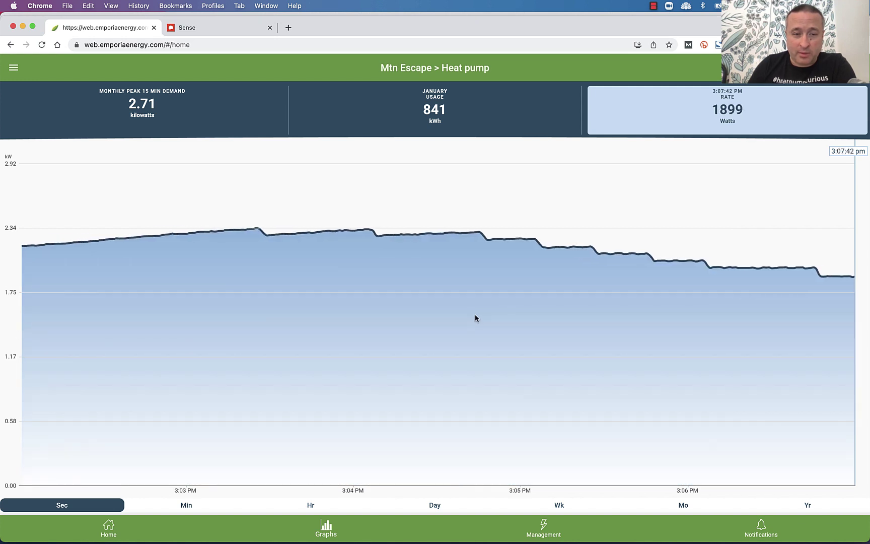
{"action": "scroll", "coordinate": [476, 317], "scroll_direction": "left", "scroll_amount": 2}
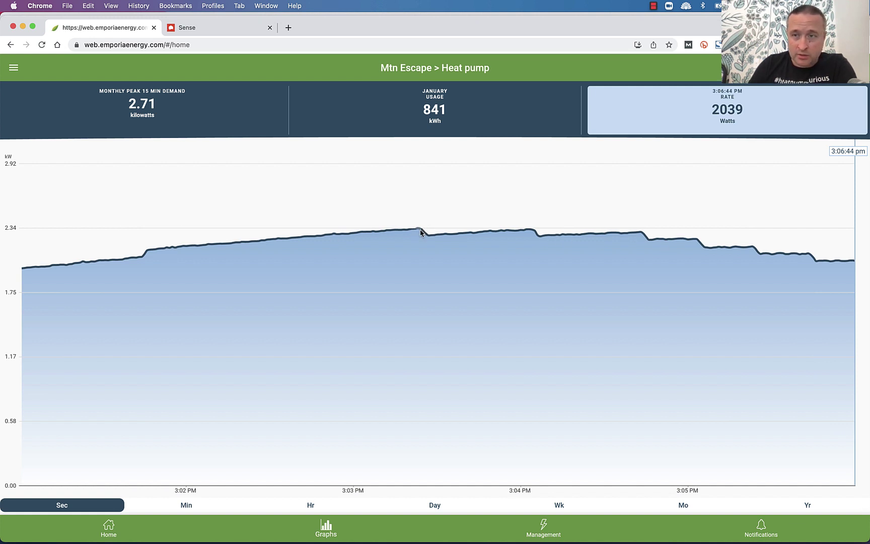
{"action": "left_click_drag", "start_coordinate": [421, 232], "coordinate": [556, 222]}
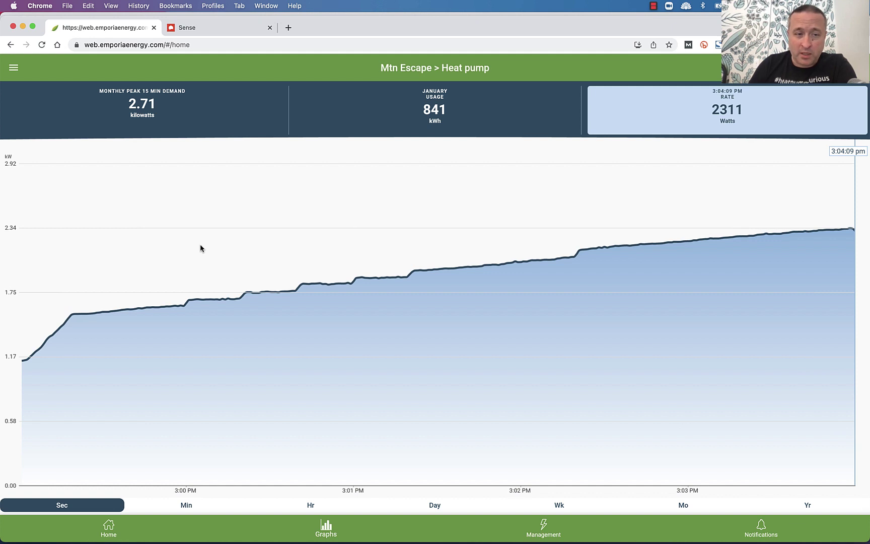
{"action": "left_click_drag", "start_coordinate": [200, 246], "coordinate": [308, 257]}
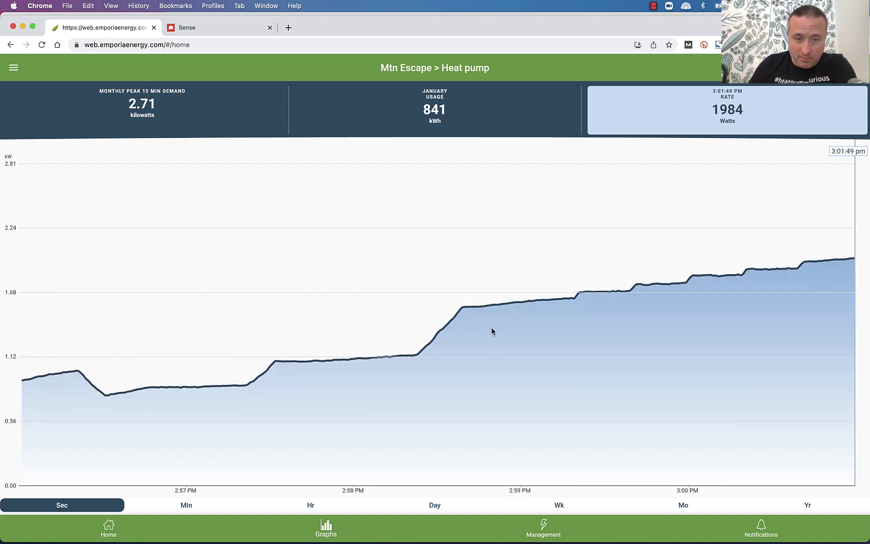
{"action": "left_click_drag", "start_coordinate": [99, 326], "coordinate": [174, 326]}
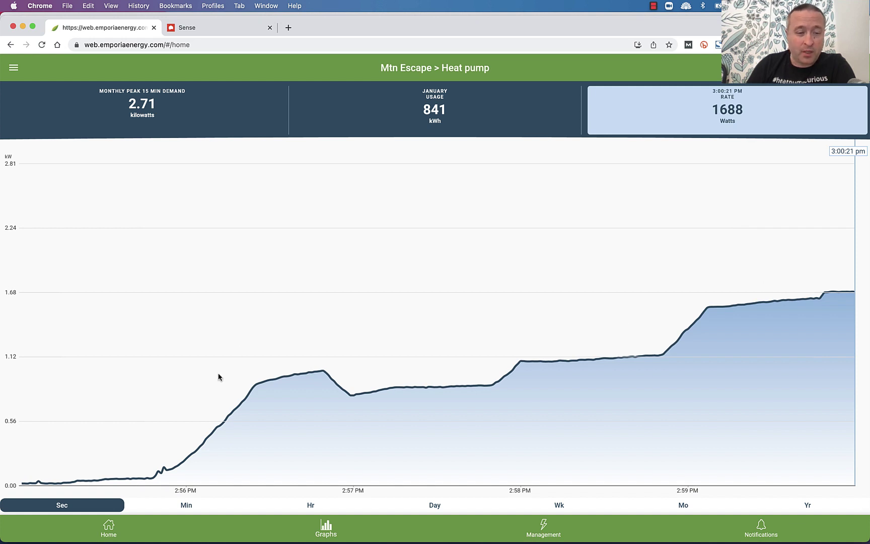
{"action": "left_click_drag", "start_coordinate": [193, 285], "coordinate": [308, 279]}
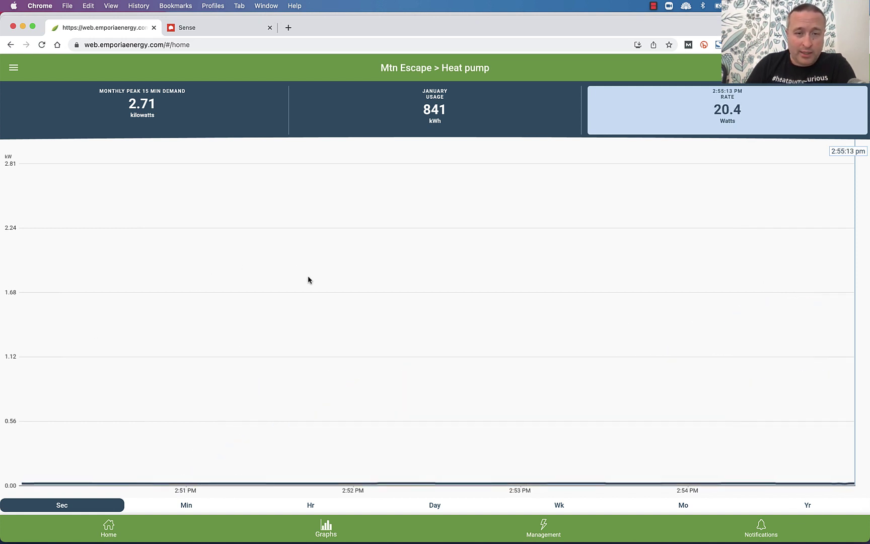
Step: Switch to per-minute bars and bring the 11:22–11:46 AM ramp-up into view
{"action": "left_click", "coordinate": [177, 510]}
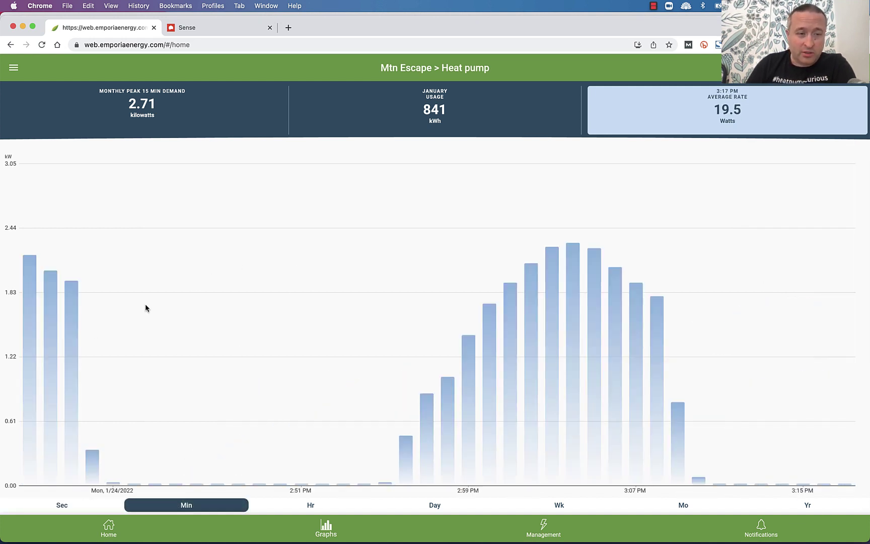
{"action": "left_click_drag", "start_coordinate": [145, 304], "coordinate": [563, 299]}
{"action": "left_click_drag", "start_coordinate": [642, 304], "coordinate": [606, 288]}
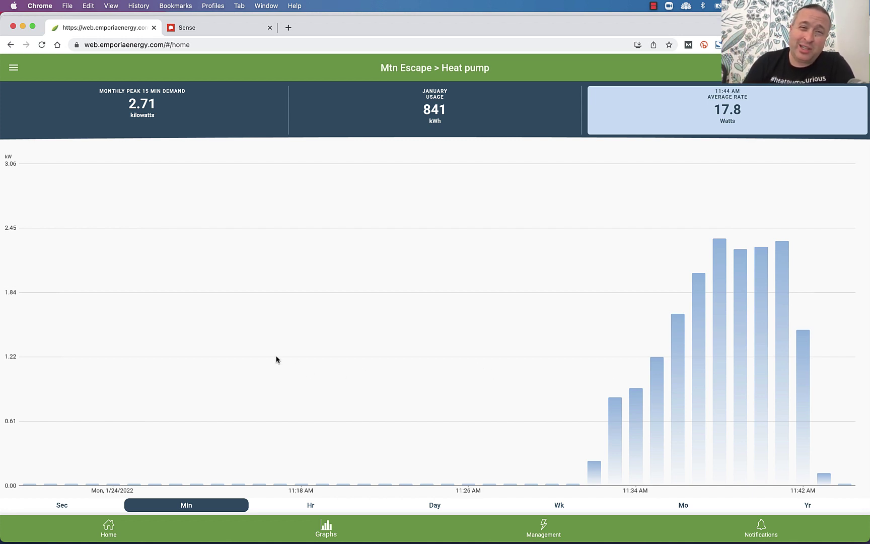
Step: Page the minute chart back past 10:21 AM and center the defrost dip near 9:45 AM
{"action": "left_click_drag", "start_coordinate": [276, 360], "coordinate": [482, 348]}
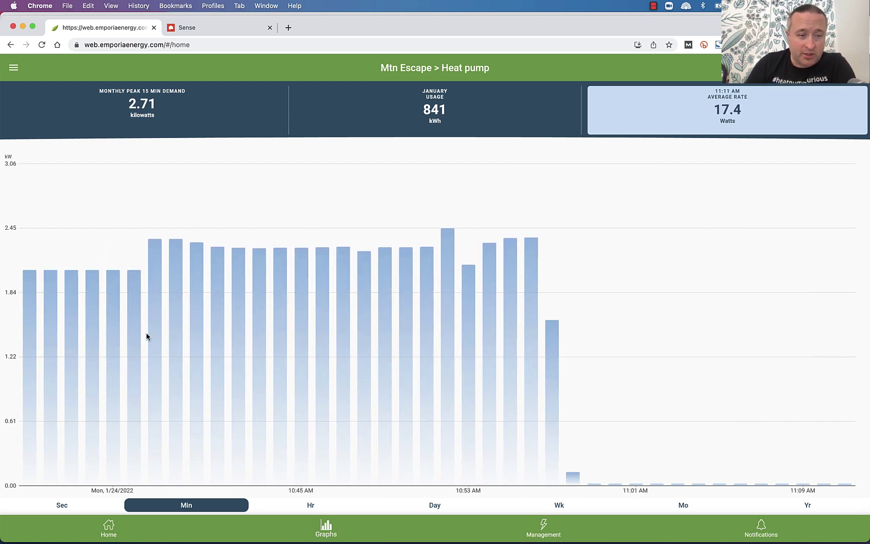
{"action": "left_click_drag", "start_coordinate": [140, 340], "coordinate": [386, 337]}
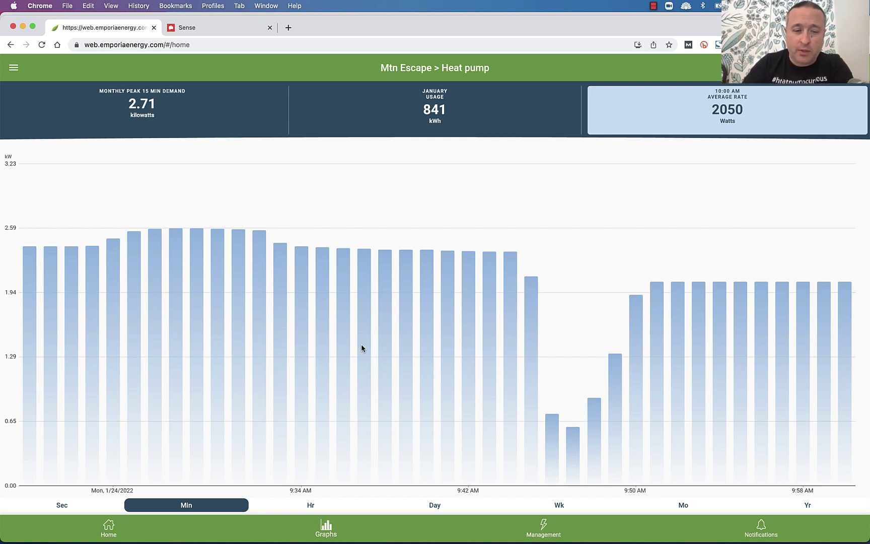
{"action": "left_click_drag", "start_coordinate": [93, 268], "coordinate": [1, 262]}
{"action": "left_click_drag", "start_coordinate": [426, 286], "coordinate": [409, 289]}
Step: Switch to per-second readings and pan the chart back from 2:20 PM to 12:23 PM
{"action": "left_click", "coordinate": [61, 505]}
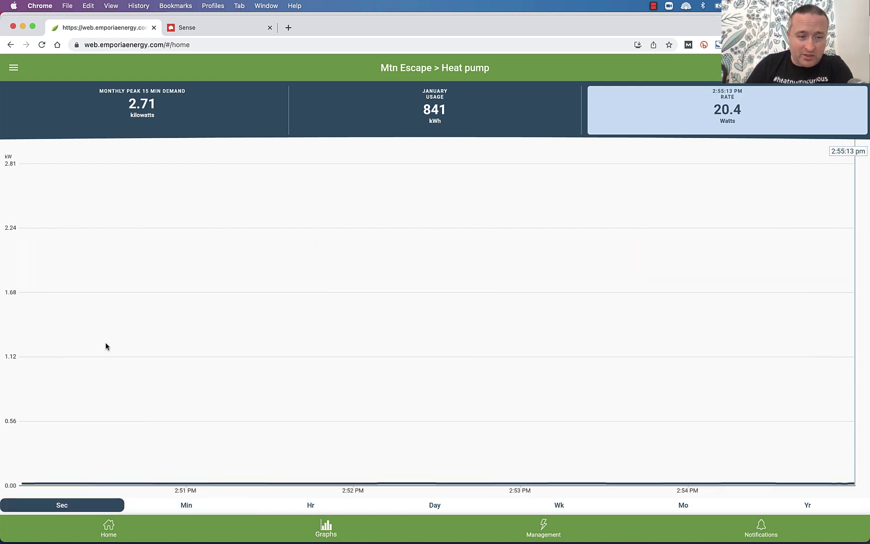
{"action": "left_click_drag", "start_coordinate": [297, 333], "coordinate": [729, 370]}
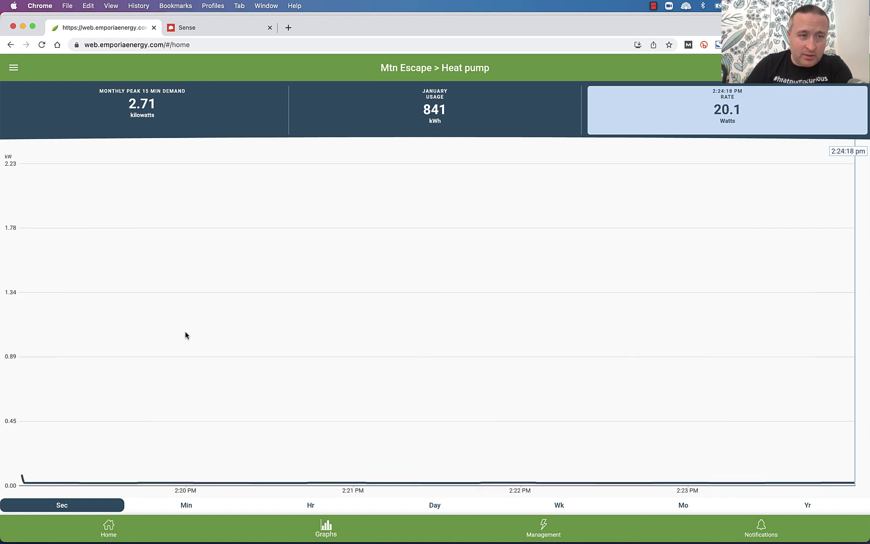
{"action": "left_click_drag", "start_coordinate": [51, 332], "coordinate": [868, 439]}
{"action": "left_click_drag", "start_coordinate": [41, 276], "coordinate": [742, 319]}
{"action": "left_click_drag", "start_coordinate": [50, 330], "coordinate": [585, 421]}
{"action": "left_click_drag", "start_coordinate": [89, 379], "coordinate": [476, 446]}
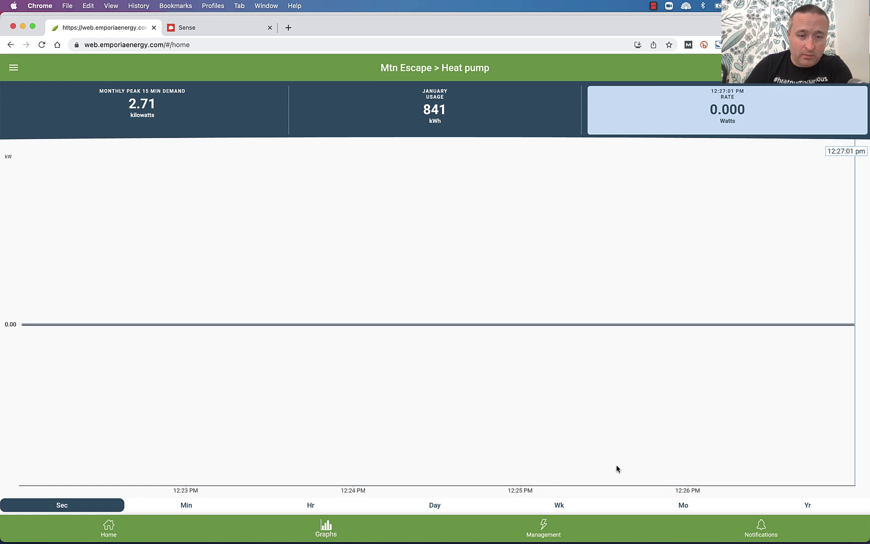
Step: Pan back to 9:15 AM, then forward to the 9:52 AM window with power flat at zero
{"action": "left_click_drag", "start_coordinate": [113, 326], "coordinate": [787, 360]}
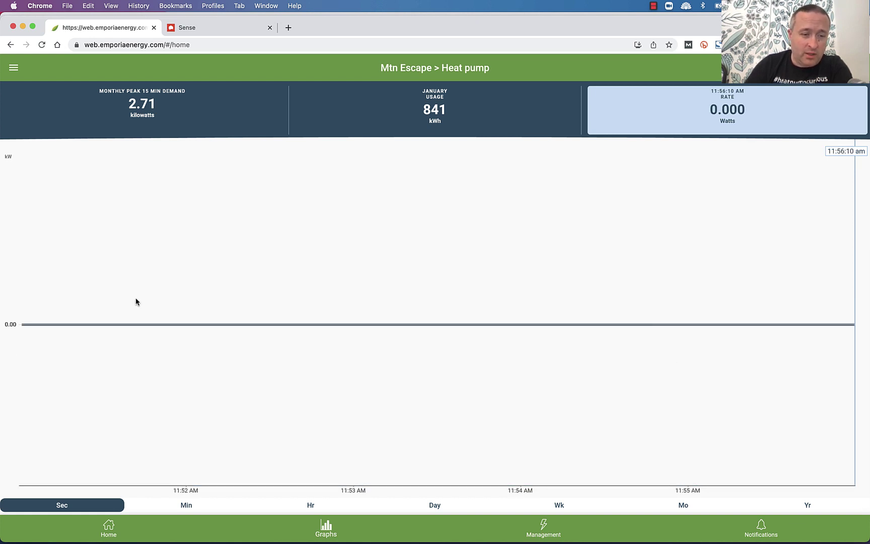
{"action": "left_click_drag", "start_coordinate": [75, 276], "coordinate": [644, 326]}
{"action": "left_click_drag", "start_coordinate": [110, 291], "coordinate": [800, 341]}
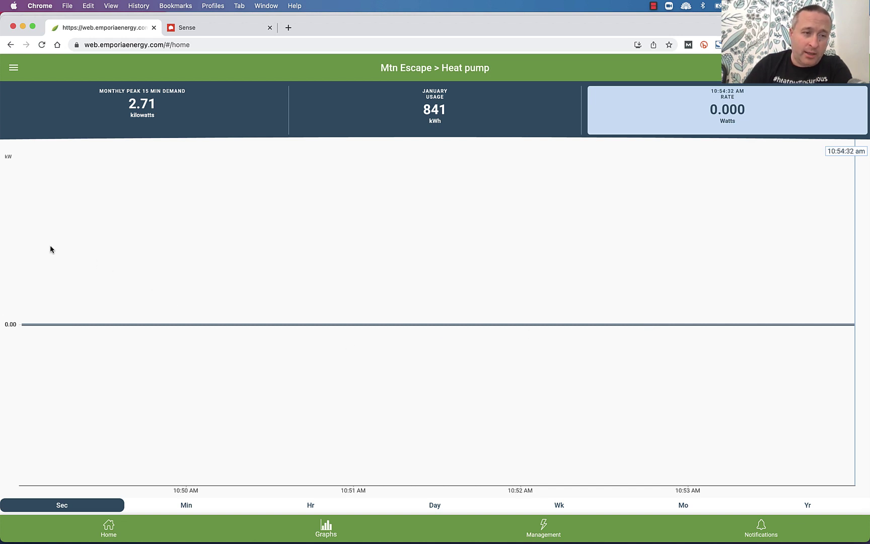
{"action": "left_click_drag", "start_coordinate": [50, 244], "coordinate": [698, 270]}
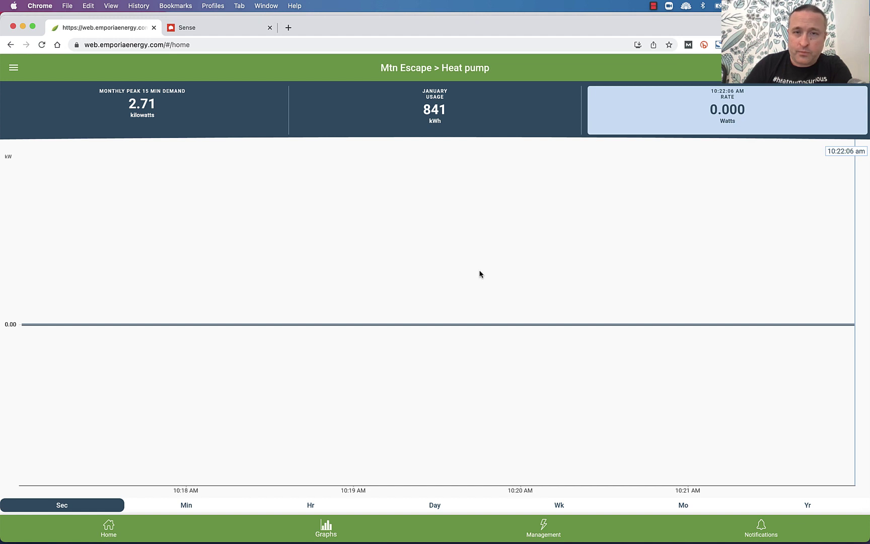
{"action": "left_click_drag", "start_coordinate": [91, 285], "coordinate": [814, 333]}
{"action": "left_click_drag", "start_coordinate": [62, 230], "coordinate": [634, 280]}
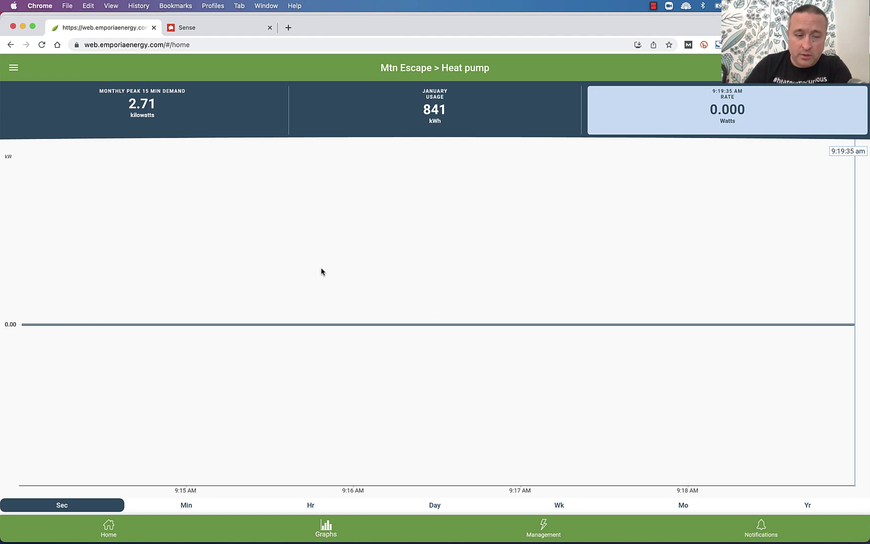
{"action": "left_click_drag", "start_coordinate": [696, 295], "coordinate": [201, 308]}
{"action": "left_click_drag", "start_coordinate": [738, 228], "coordinate": [402, 255]}
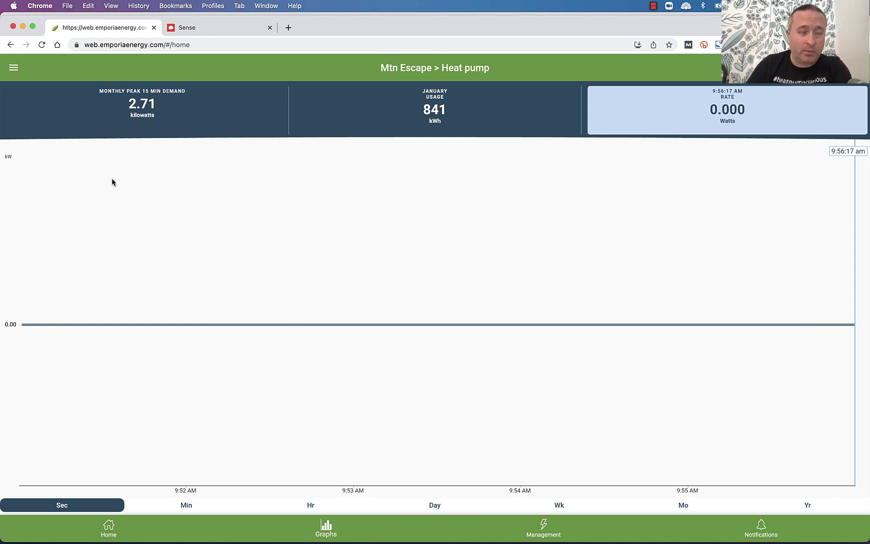
Step: Cycle through Day, Hr, Min and Sec views, ending on per-minute power showing the 9:45 AM dip
{"action": "left_click", "coordinate": [431, 506]}
{"action": "left_click", "coordinate": [312, 508]}
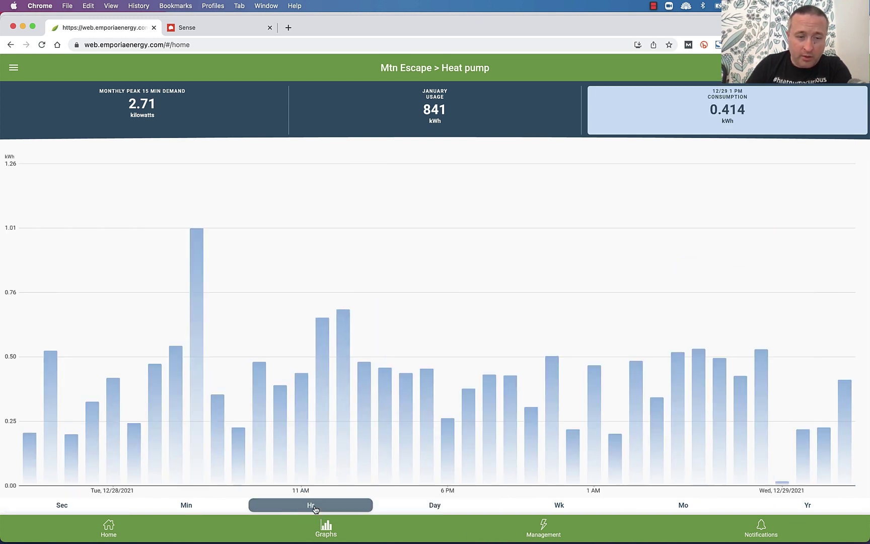
{"action": "left_click", "coordinate": [179, 509]}
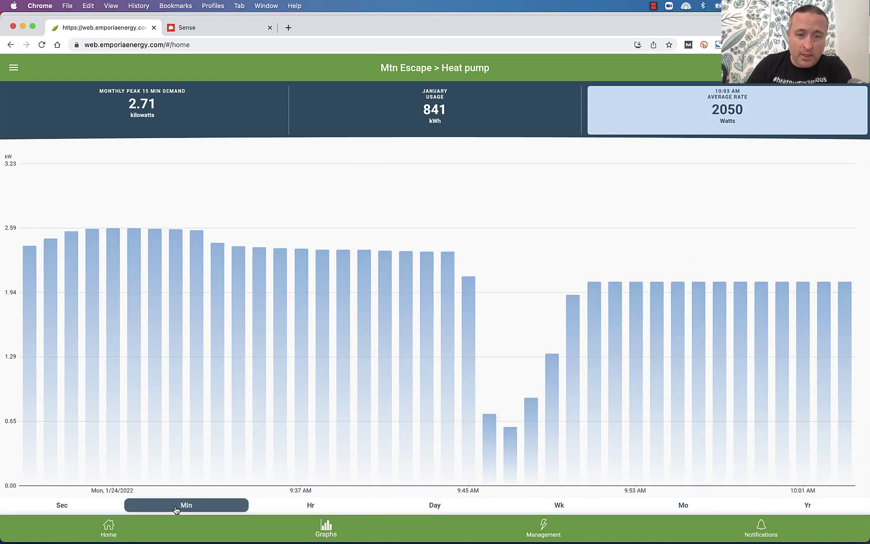
{"action": "left_click", "coordinate": [66, 508]}
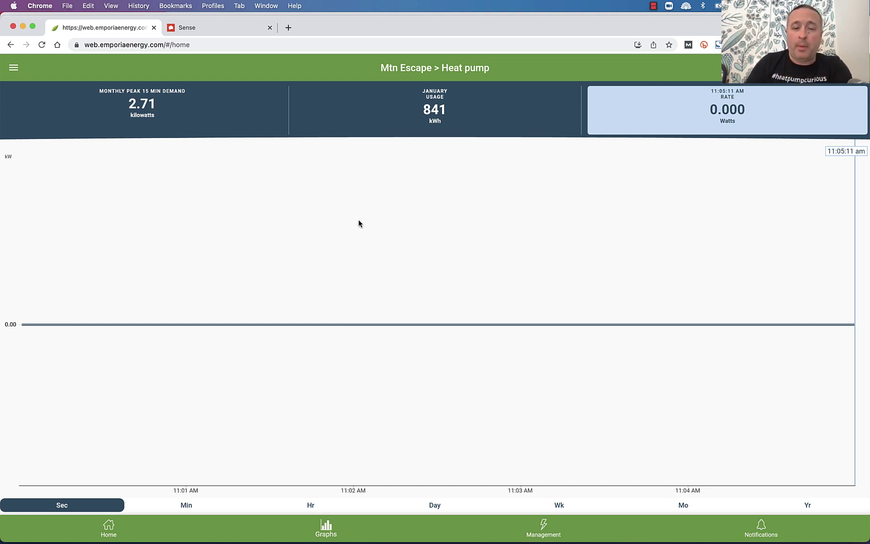
{"action": "left_click", "coordinate": [186, 507]}
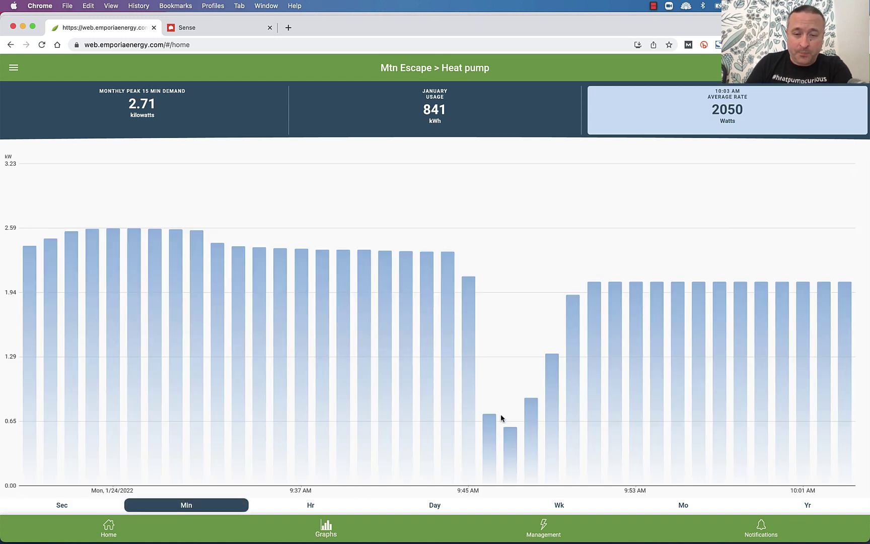